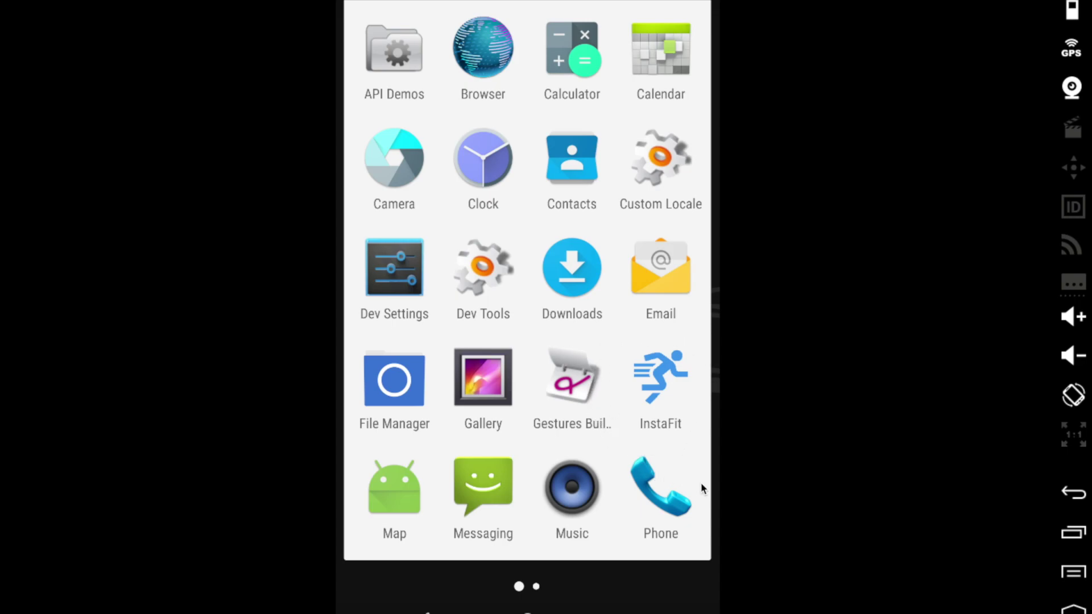
# Launch InstaFit from the Android app drawer
pyautogui.click(667, 360)
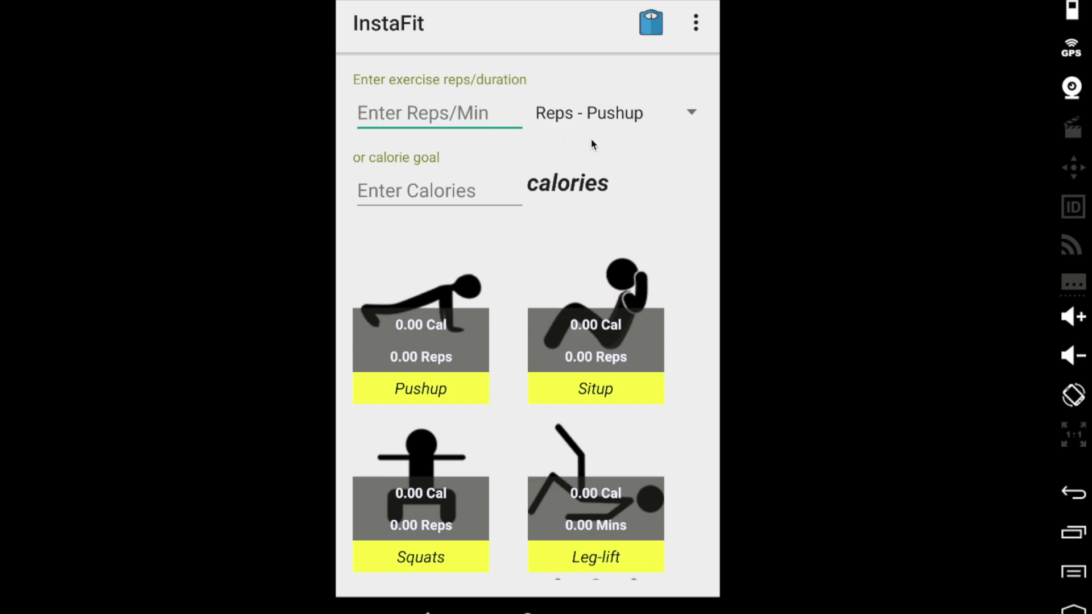
# Convert 100 pushups: 28.57 calories, 57.14 situps, 64.29 squats, 7.14 leg-lift minutes
pyautogui.click(612, 121)
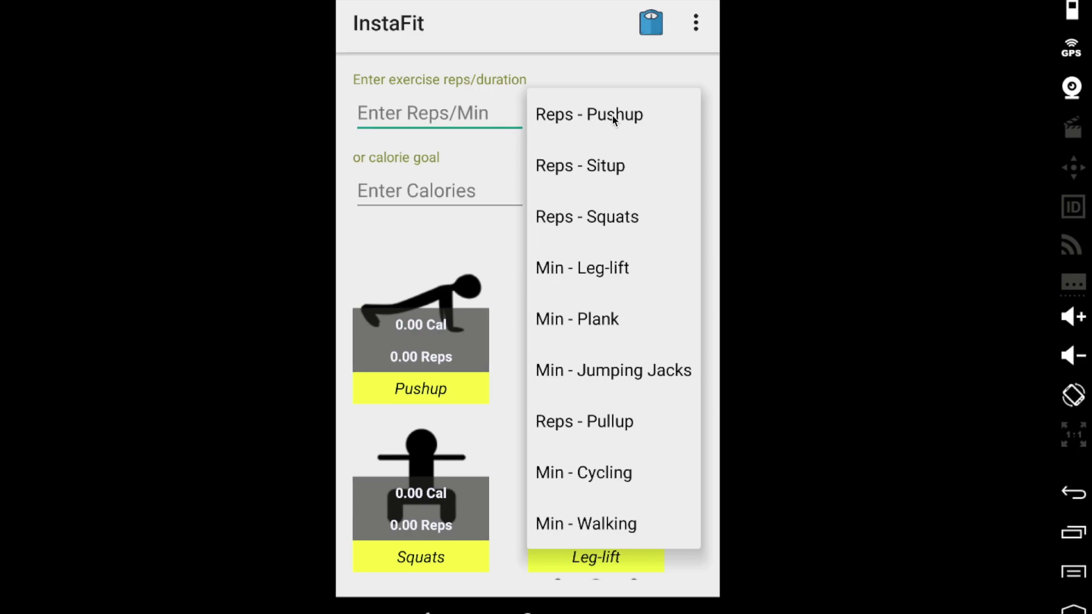
pyautogui.click(612, 115)
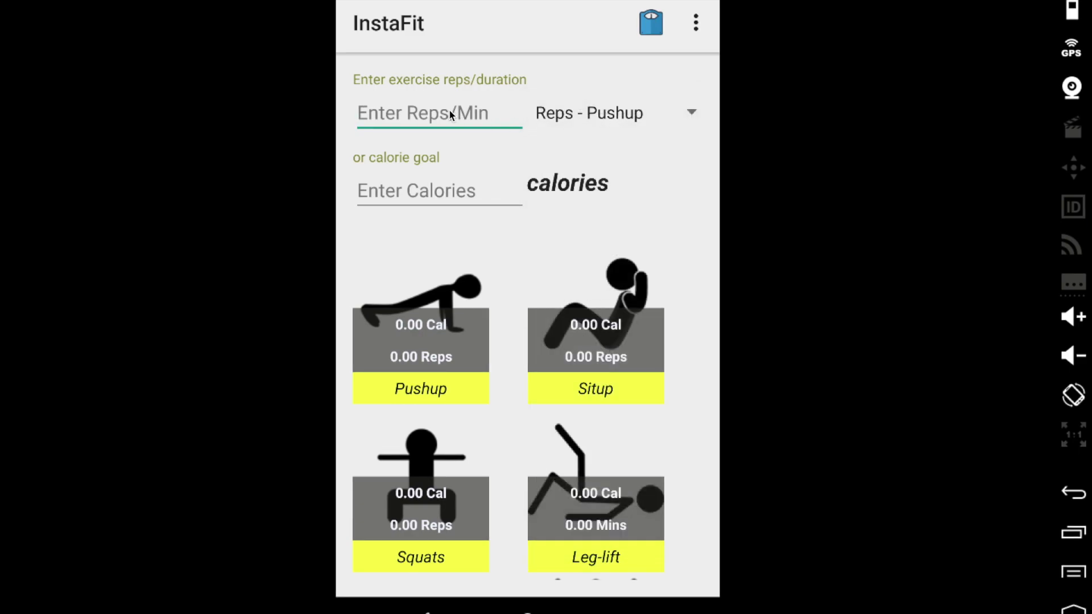
pyautogui.write('100')
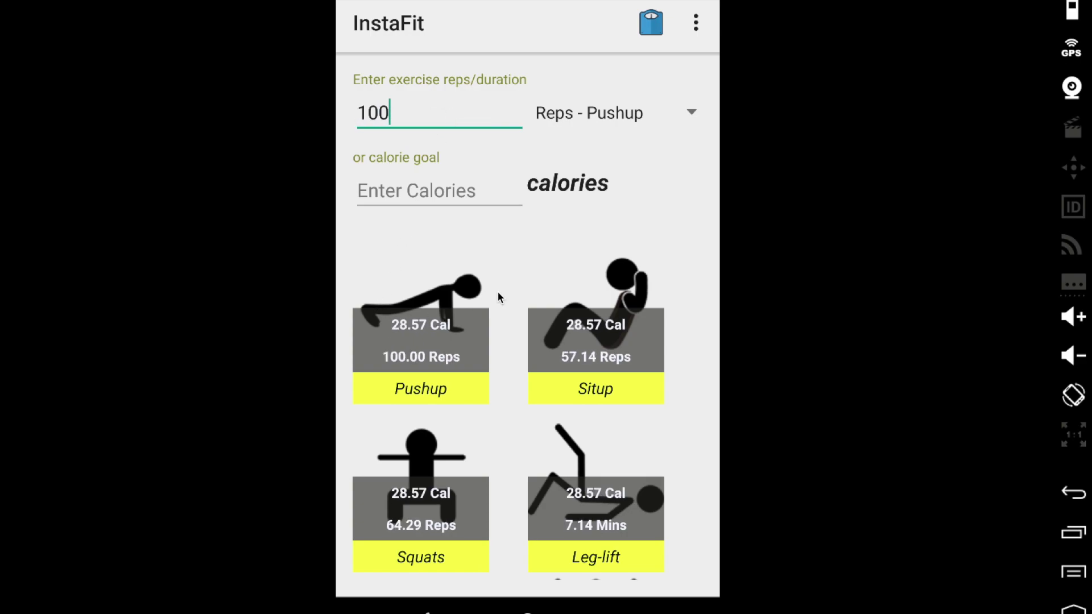
pyautogui.moveTo(514, 409); pyautogui.dragTo(521, 304)
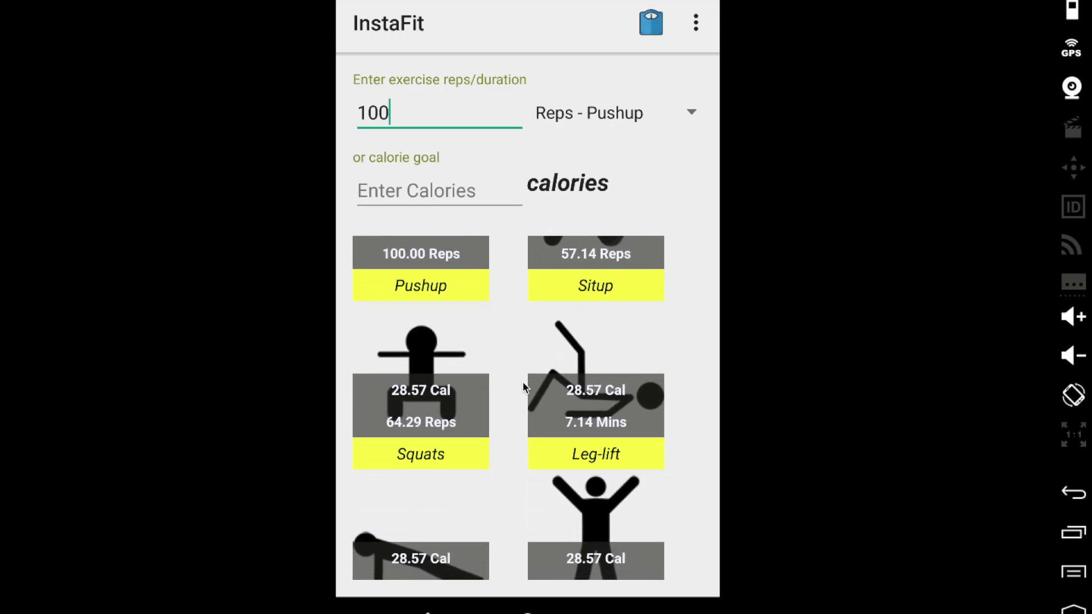
pyautogui.moveTo(523, 387)
pyautogui.mouseDown()
pyautogui.moveTo(517, 253)
pyautogui.moveTo(506, 451)
pyautogui.mouseUp()
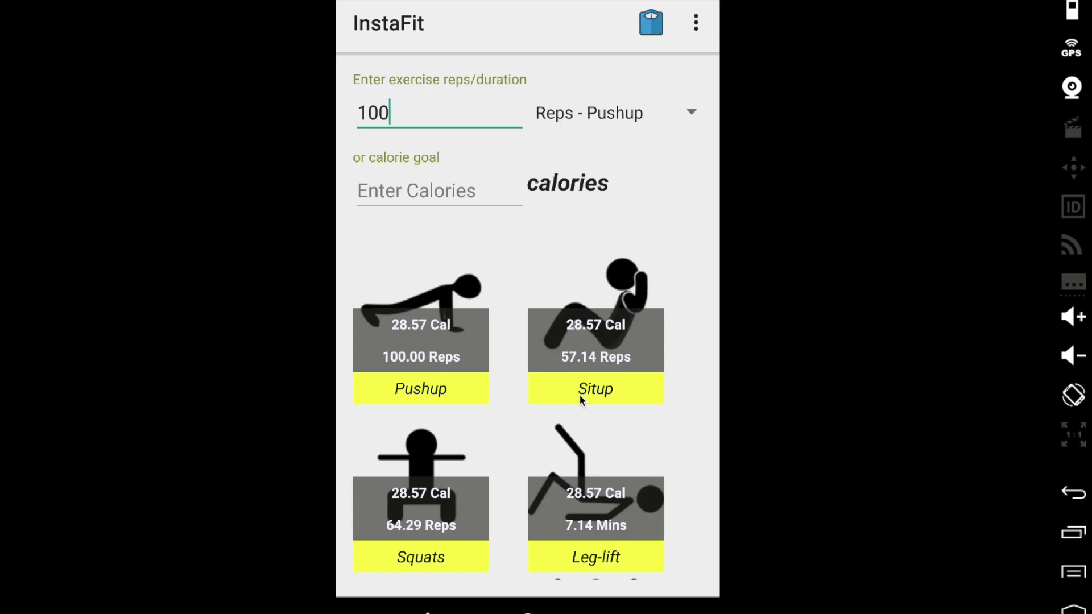
pyautogui.scroll(-2, 616, 389)
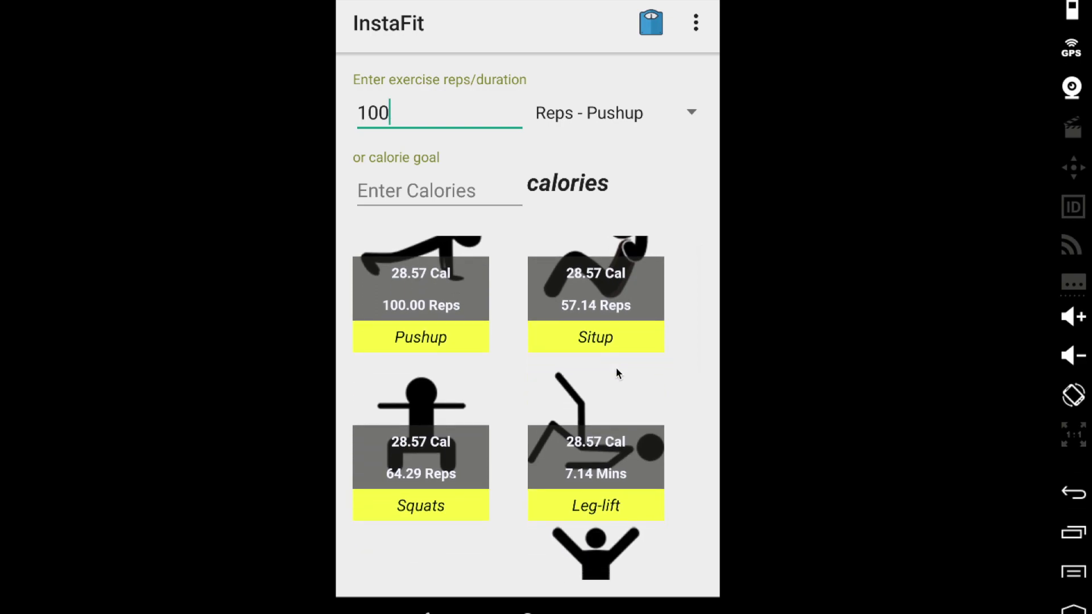
pyautogui.scroll(2, 617, 373)
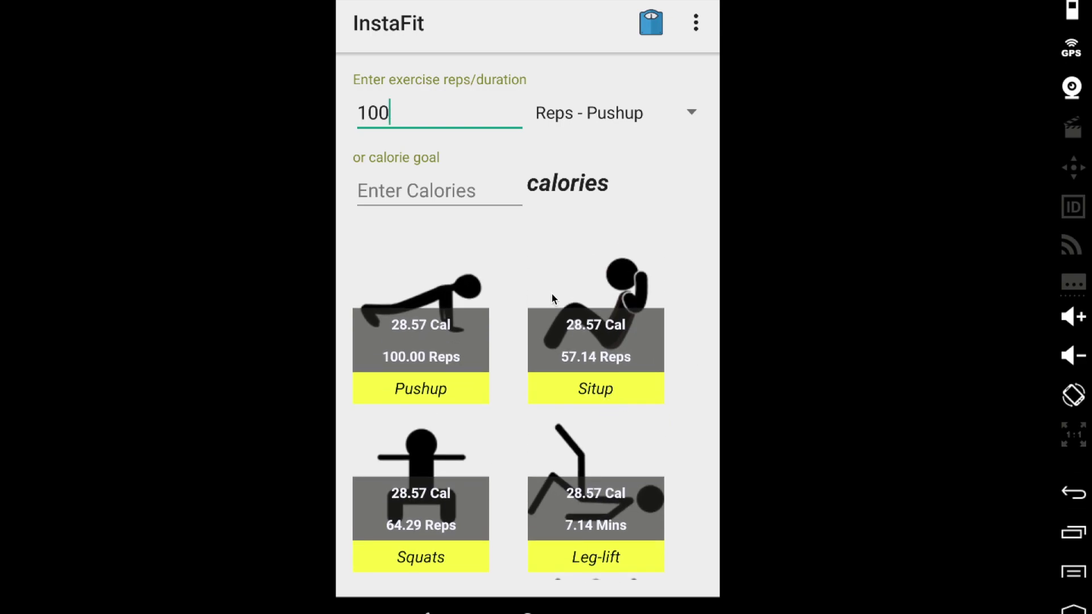
pyautogui.click(434, 193)
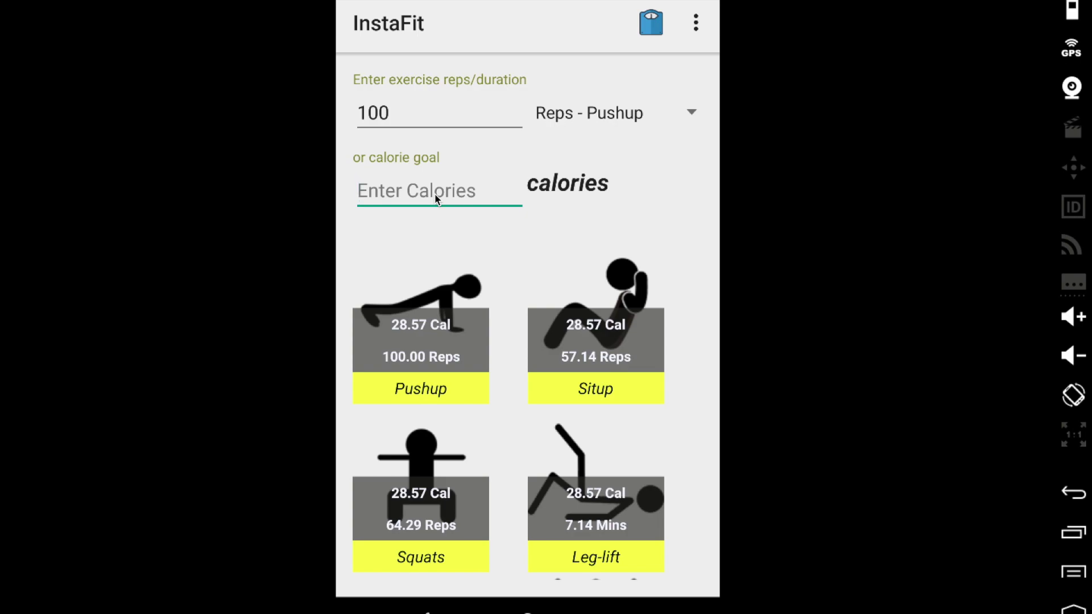
# Enter 200 calories and review 700 pushups, 400 situps, 450 squats, 50 plank minutes
pyautogui.write('2')
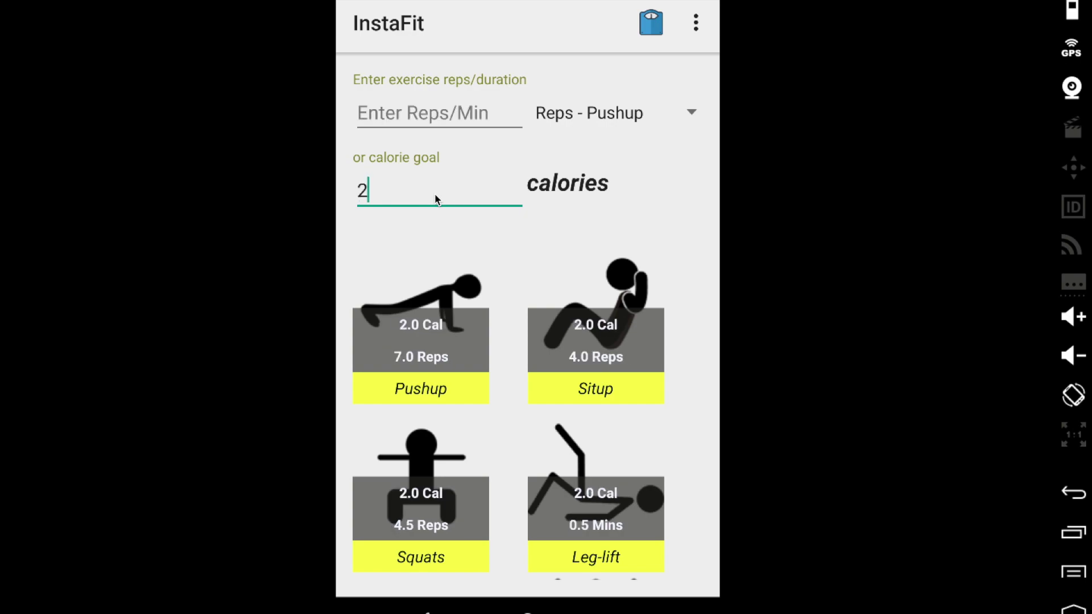
pyautogui.write('00')
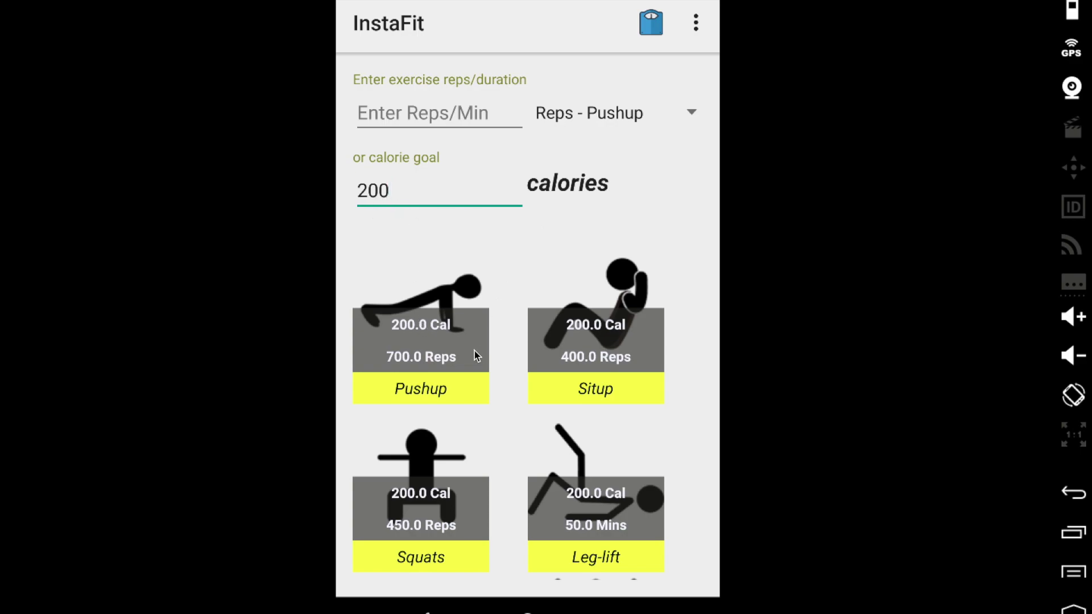
pyautogui.moveTo(474, 351); pyautogui.dragTo(478, 295)
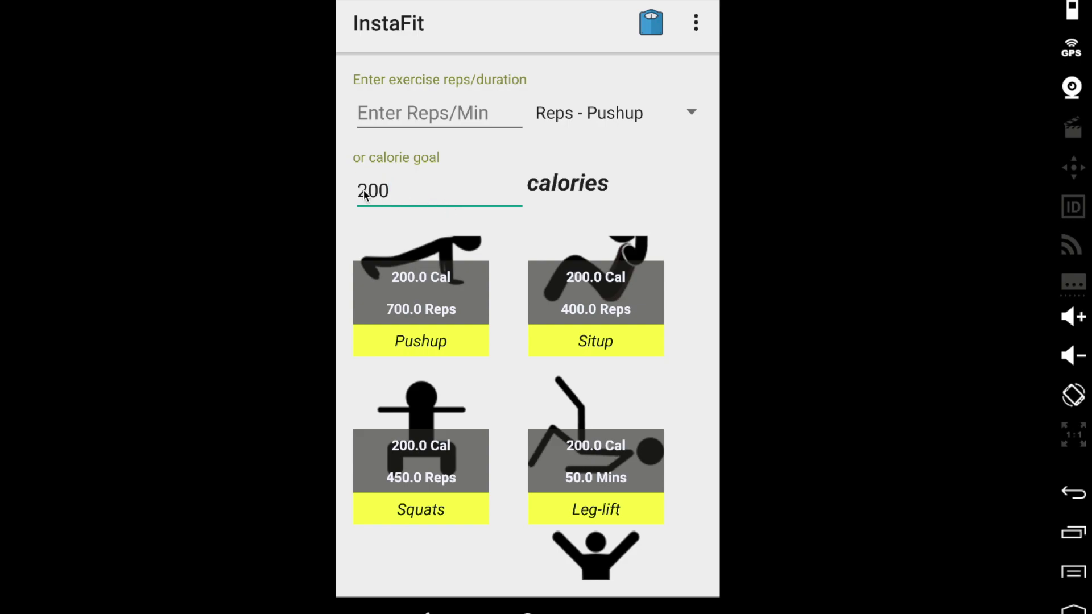
pyautogui.scroll(-3, 518, 316)
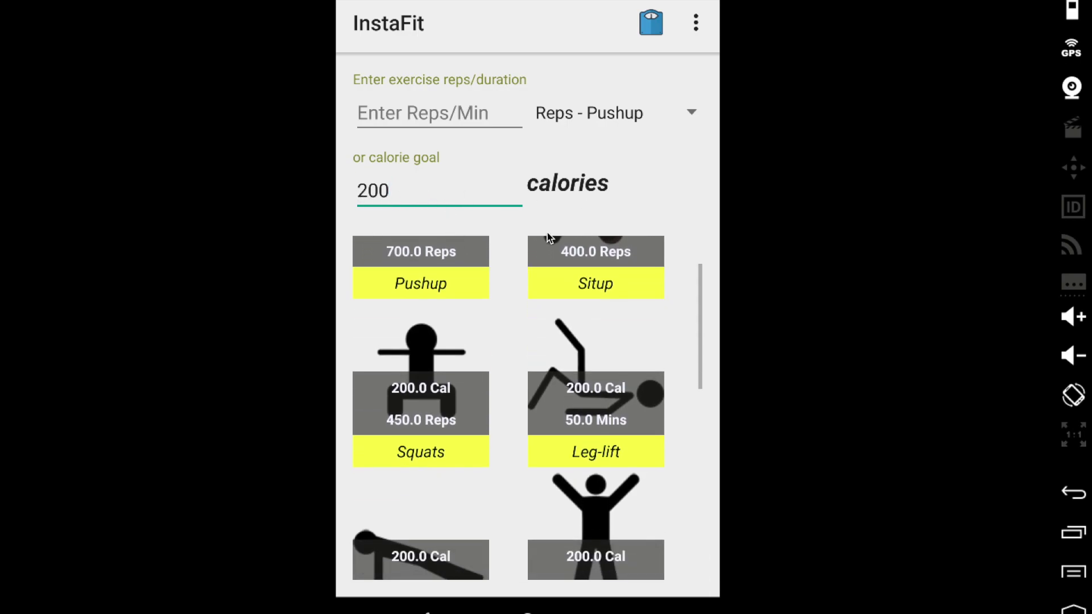
pyautogui.moveTo(544, 386); pyautogui.dragTo(550, 289)
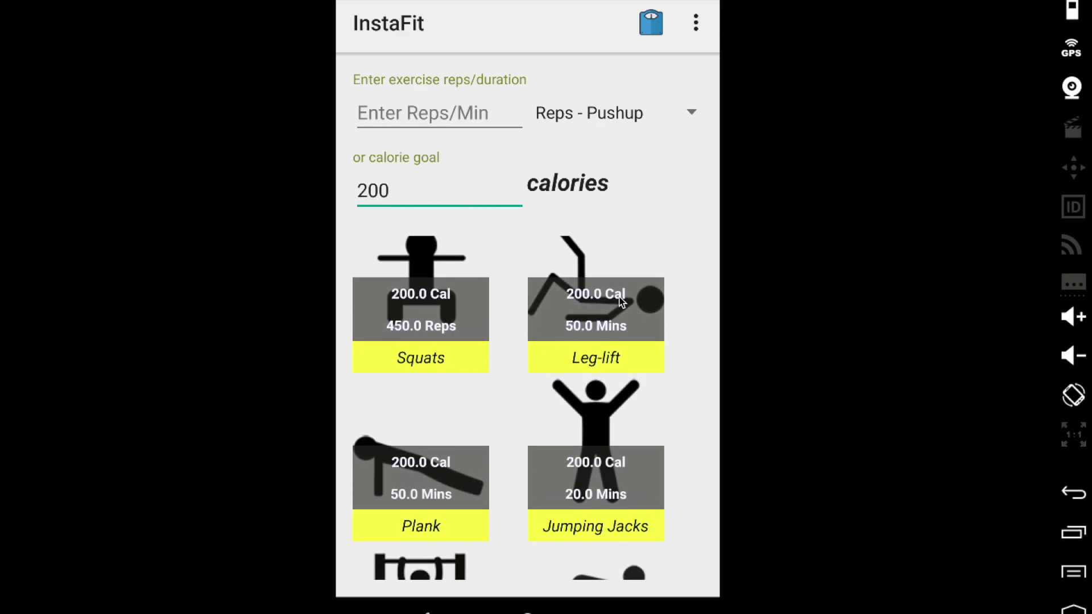
pyautogui.moveTo(578, 340); pyautogui.dragTo(602, 421)
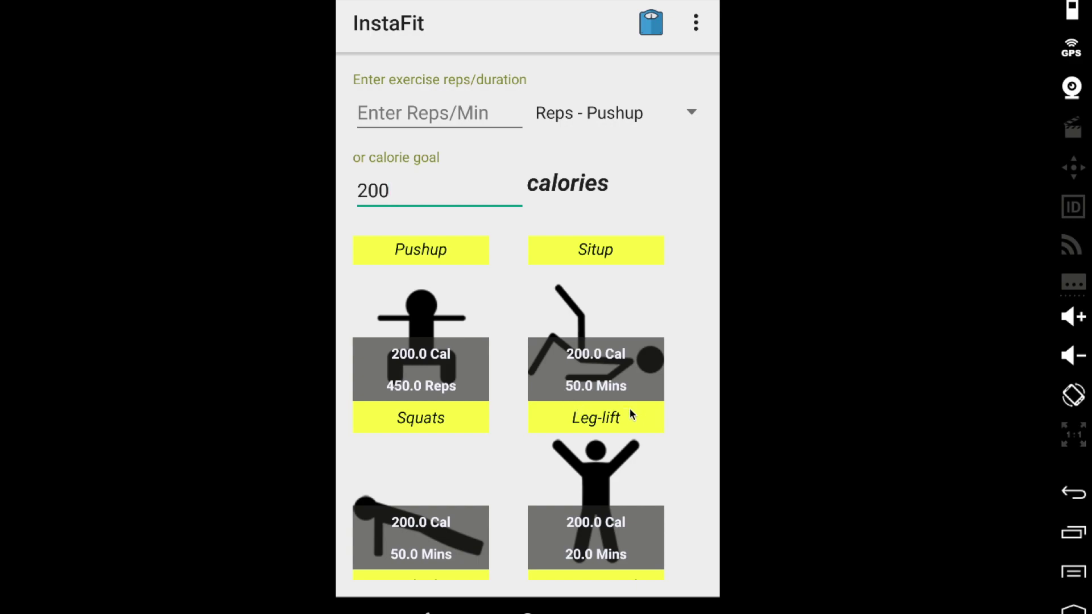
pyautogui.moveTo(633, 408); pyautogui.dragTo(626, 427)
pyautogui.scroll(3, 625, 427)
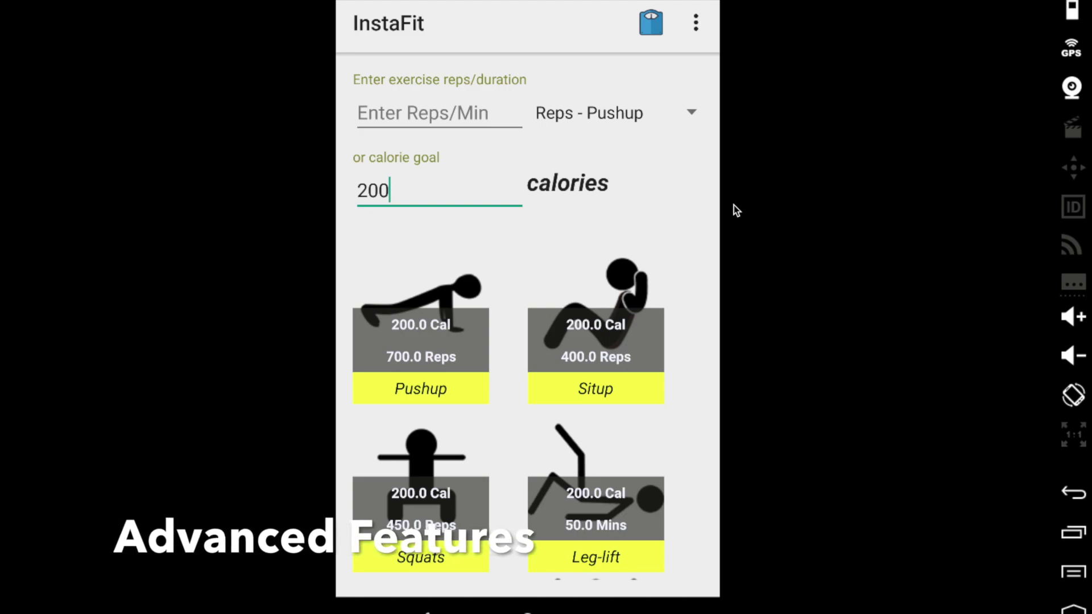
# Set the body weight to 150.0 pounds and confirm it
pyautogui.click(660, 29)
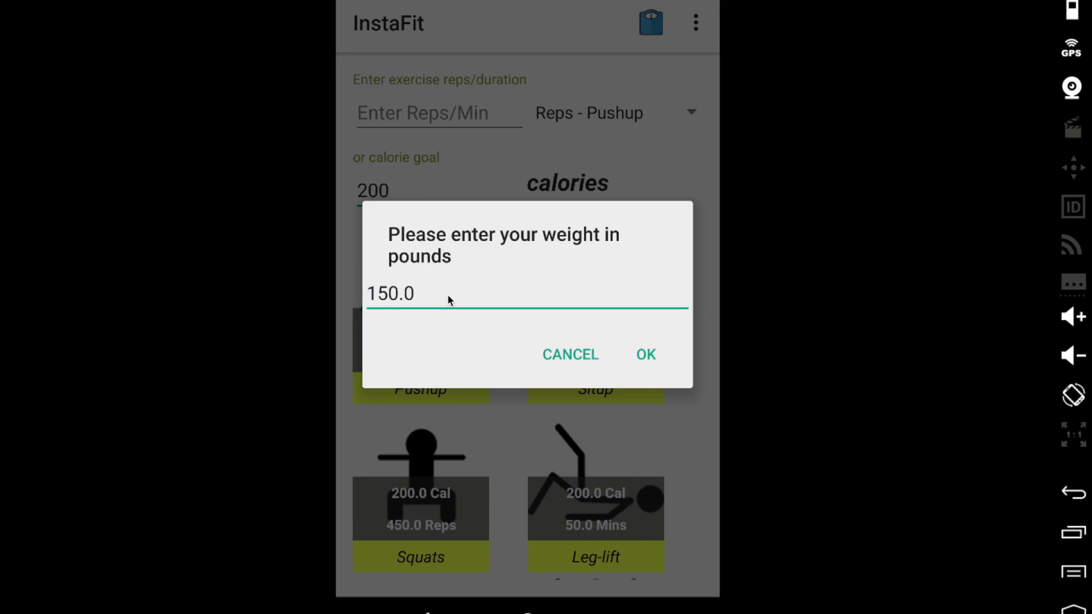
pyautogui.click(432, 295)
pyautogui.click(412, 293)
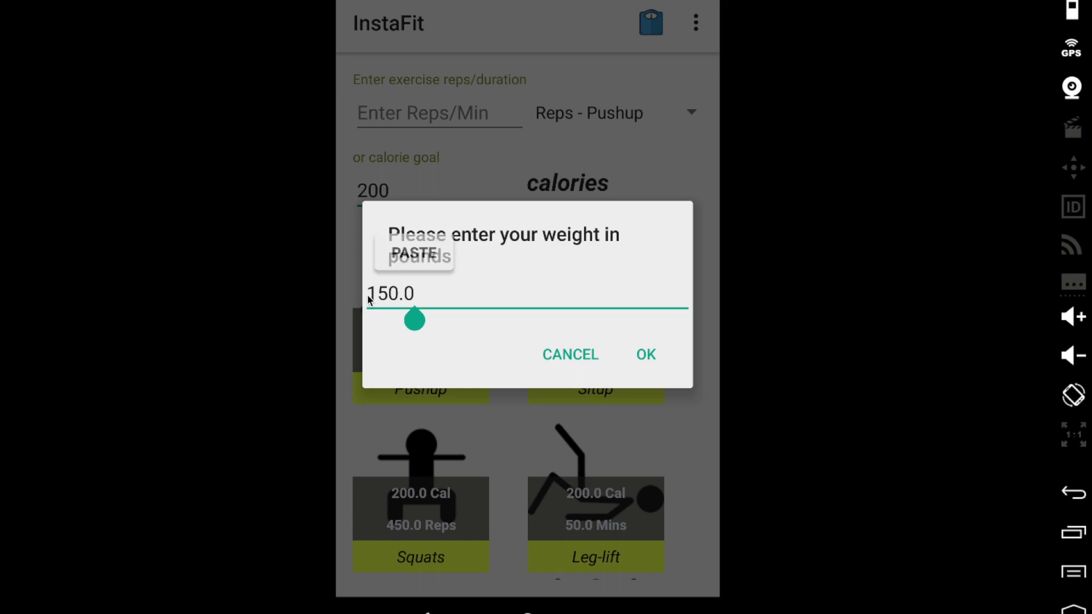
pyautogui.click(646, 354)
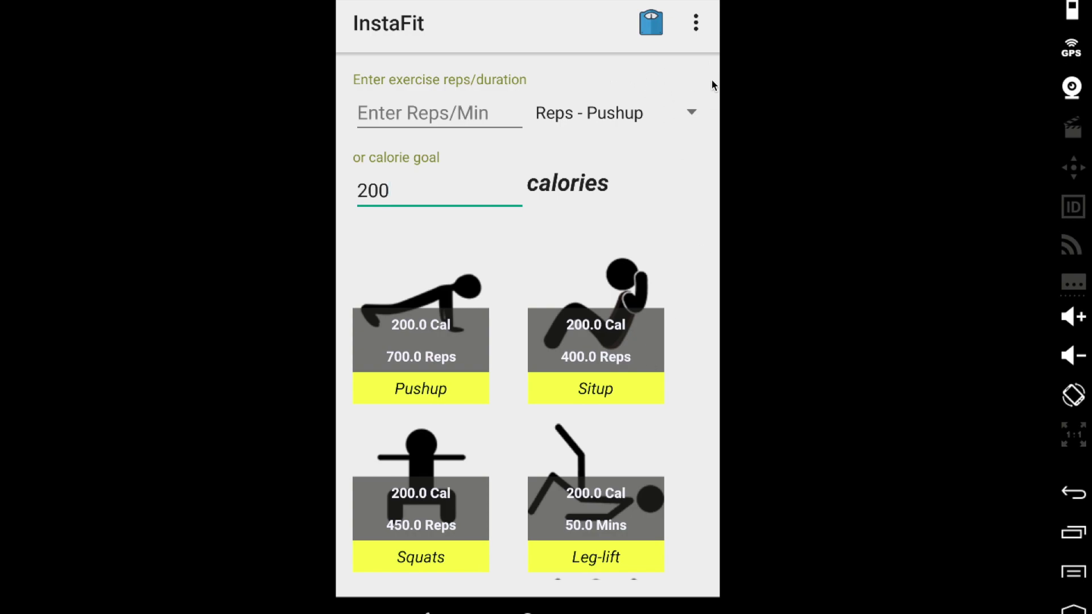
# Activate gym reminders with a 5:16 PM gym time and view the notification
pyautogui.click(695, 25)
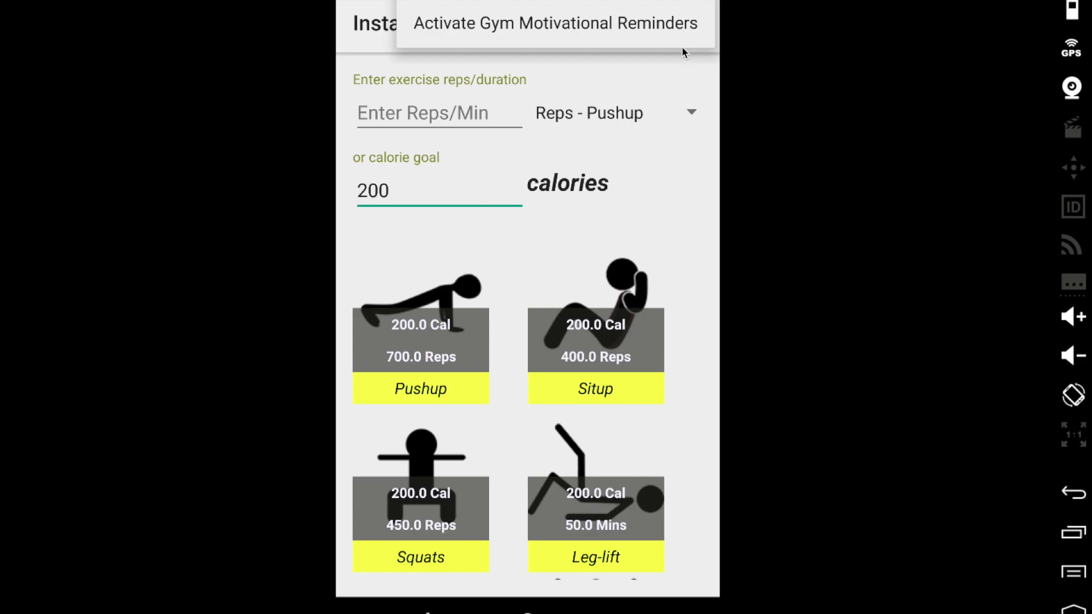
pyautogui.click(688, 32)
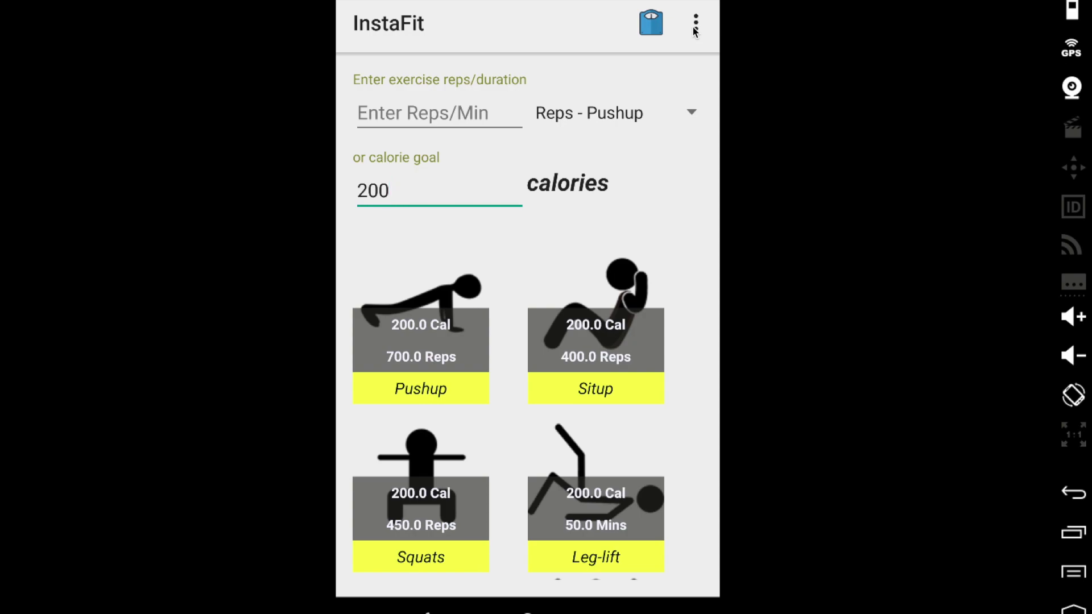
pyautogui.click(695, 25)
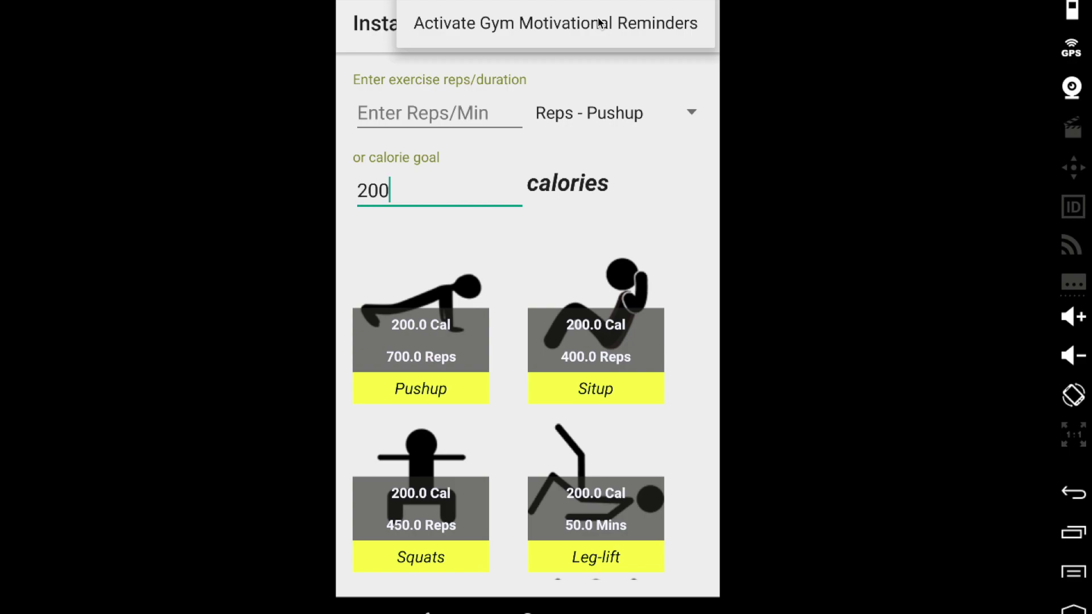
pyautogui.click(599, 23)
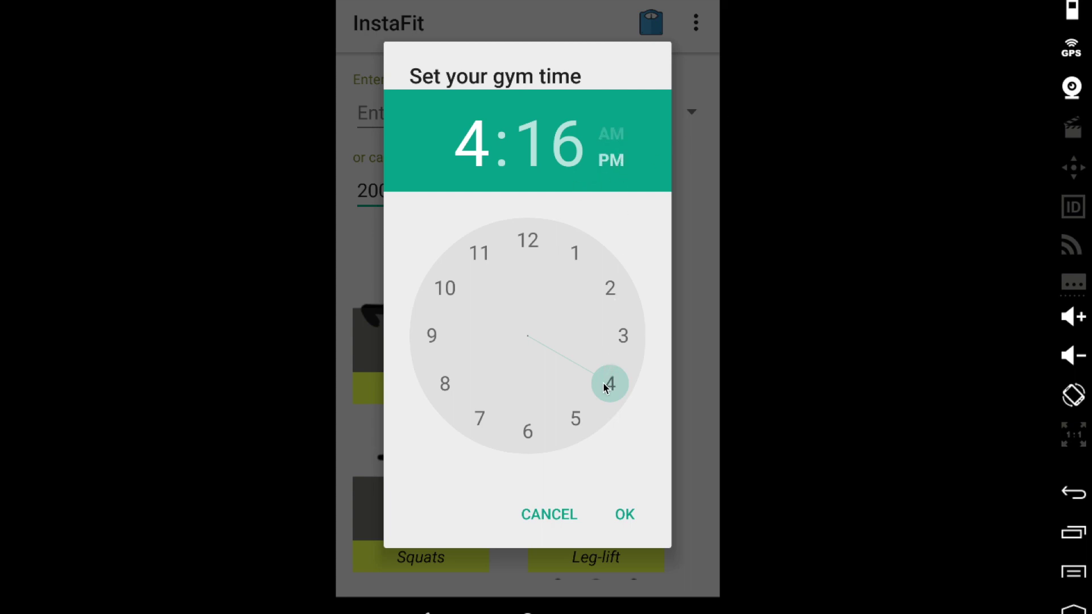
pyautogui.click(576, 420)
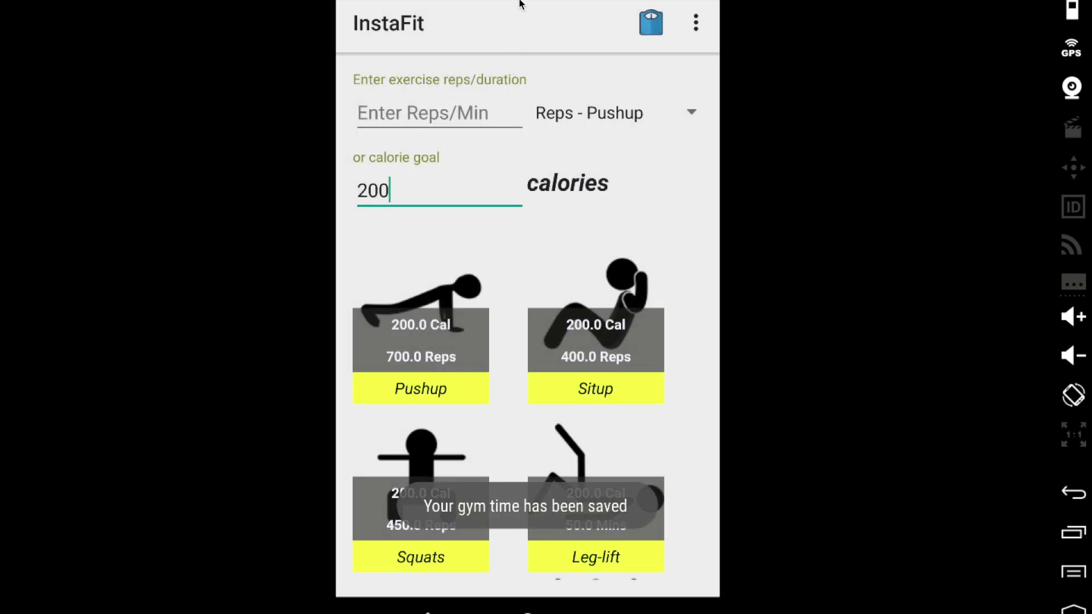
pyautogui.moveTo(523, 3); pyautogui.dragTo(523, 37)
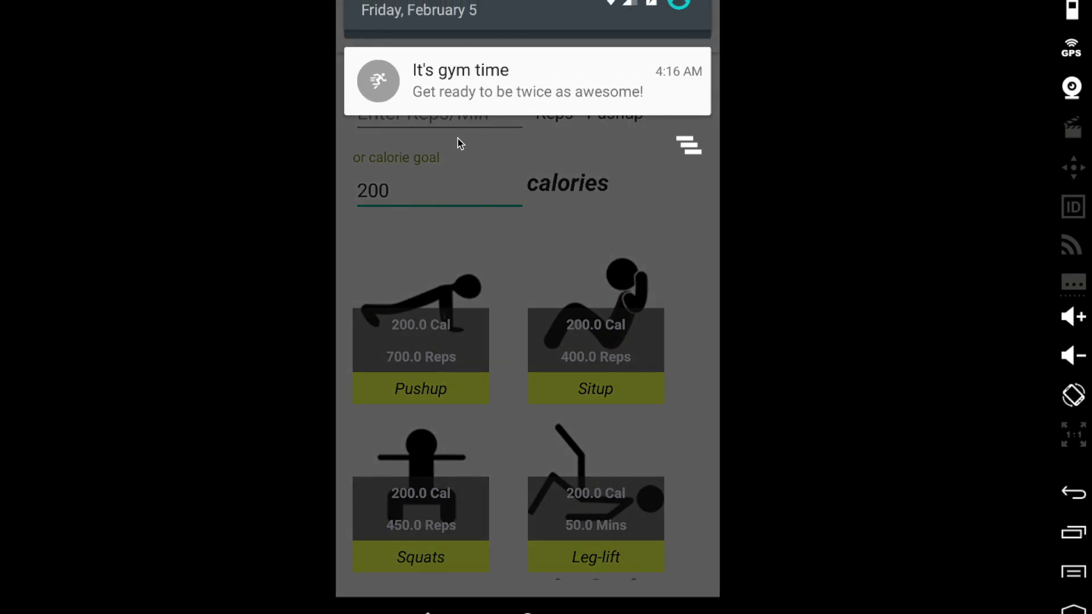
# Close the notification shade to return to the calorie calculator
pyautogui.click(485, 227)
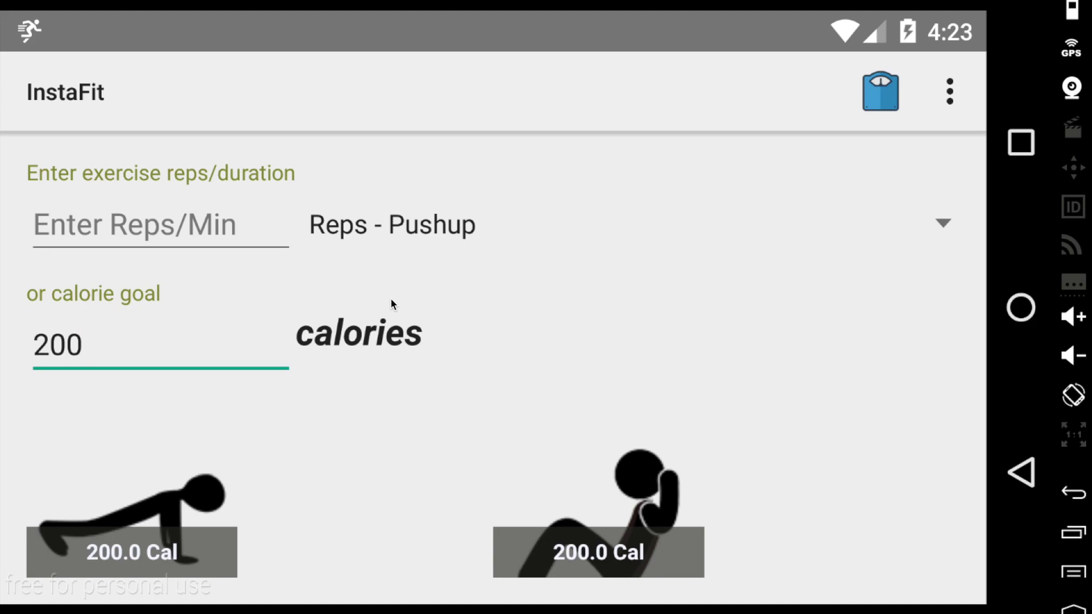
# Scroll the exercise cards in landscape, then rotate back to portrait with Ctrl+F11
pyautogui.moveTo(401, 461); pyautogui.dragTo(409, 288)
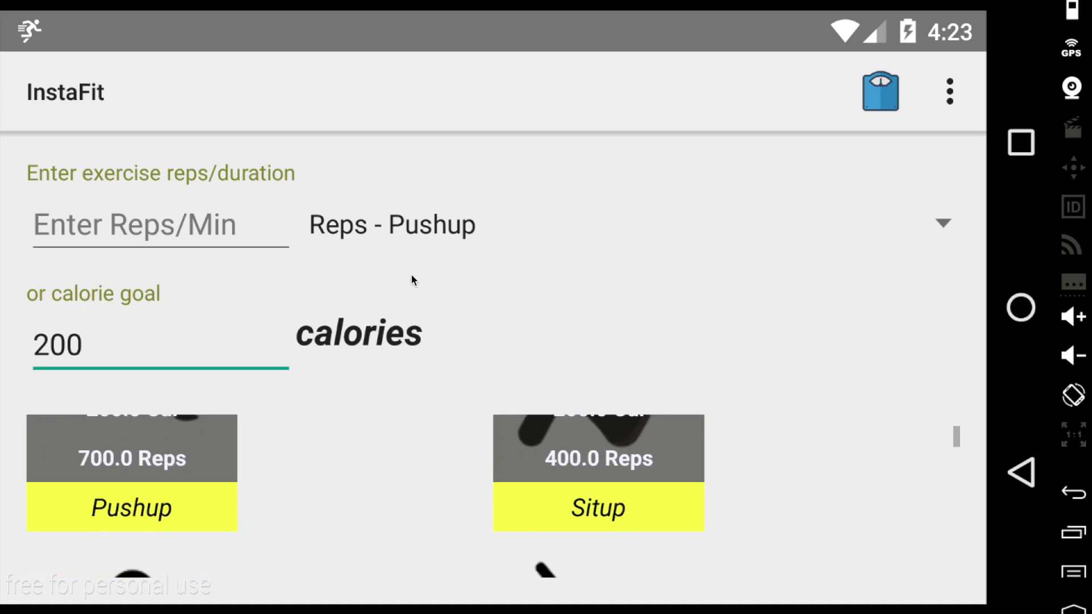
pyautogui.moveTo(404, 449)
pyautogui.mouseDown()
pyautogui.moveTo(409, 390)
pyautogui.moveTo(401, 611)
pyautogui.mouseUp()
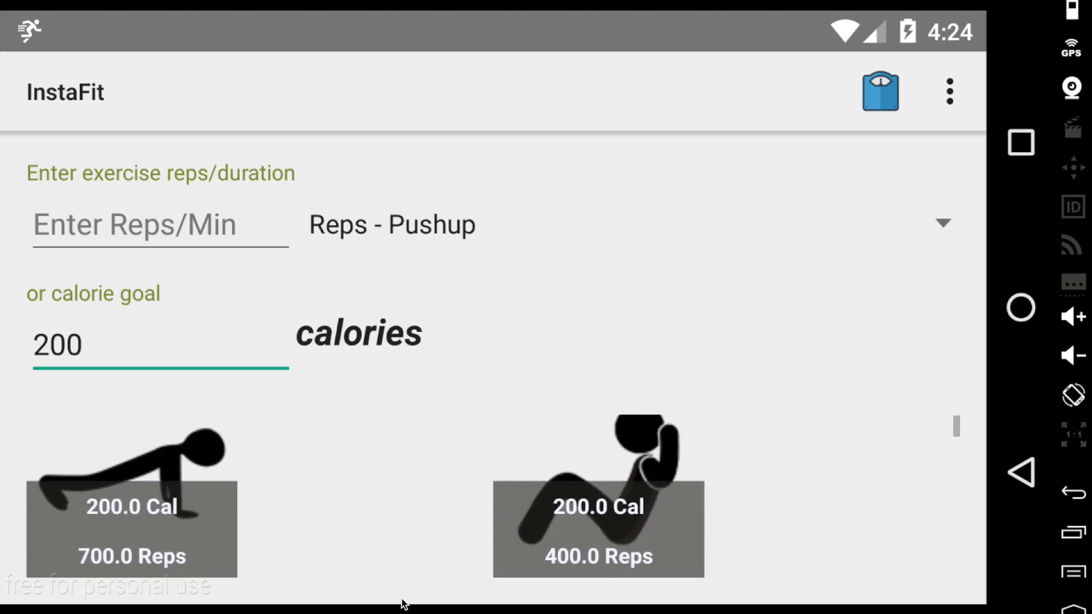
pyautogui.hotkey('ctrl', 'F11')
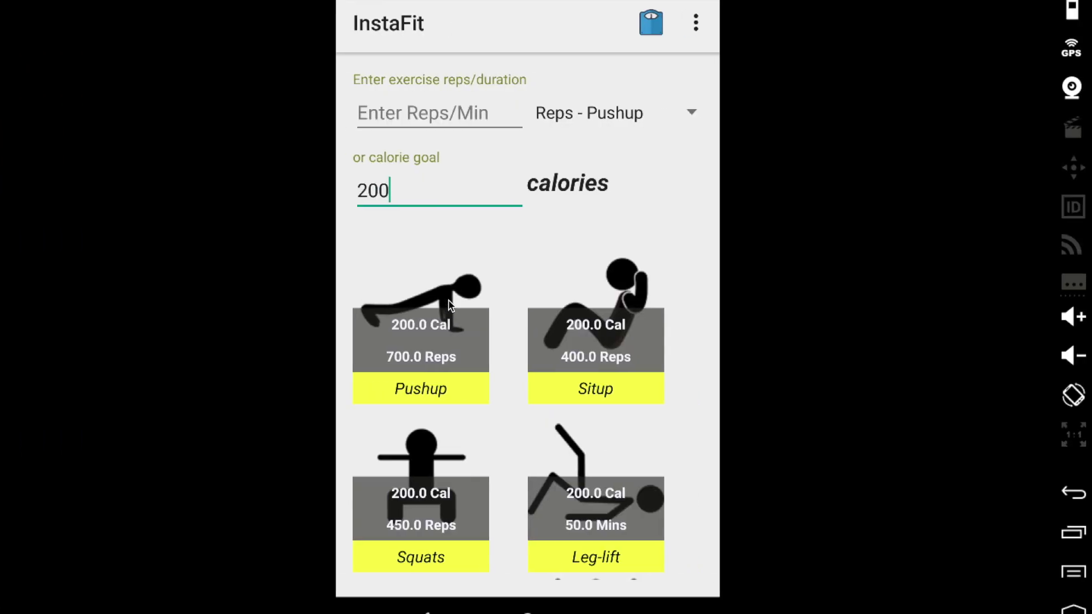